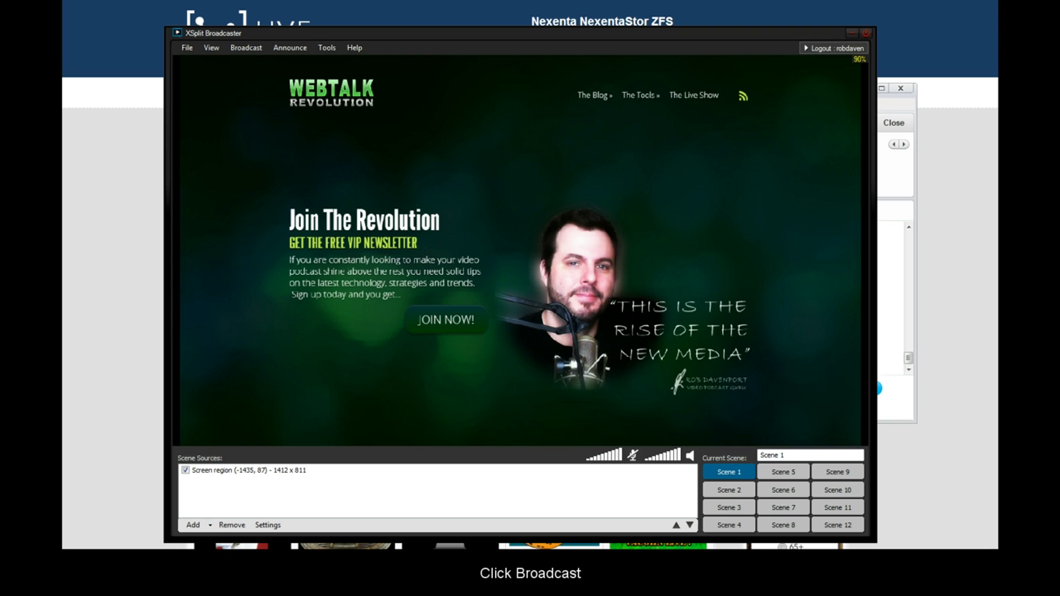
# Open Edit channels from the Broadcast menu to list Local recording, BlogTV and VaughnLive TV
pyautogui.click(243, 48)
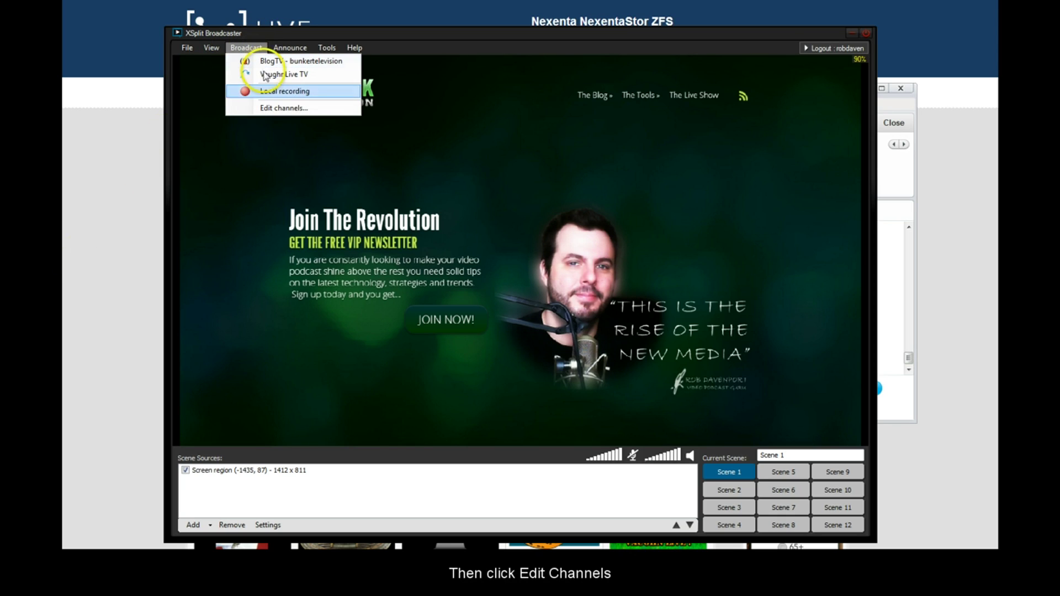
pyautogui.click(269, 110)
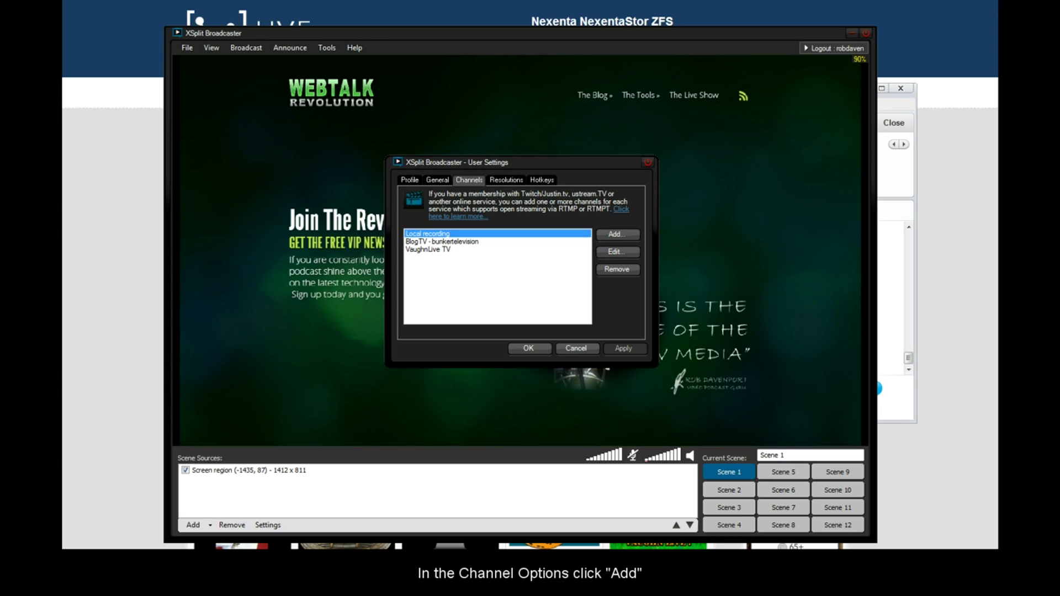
# Add a new Custom RTMP channel to the channel list
pyautogui.click(620, 234)
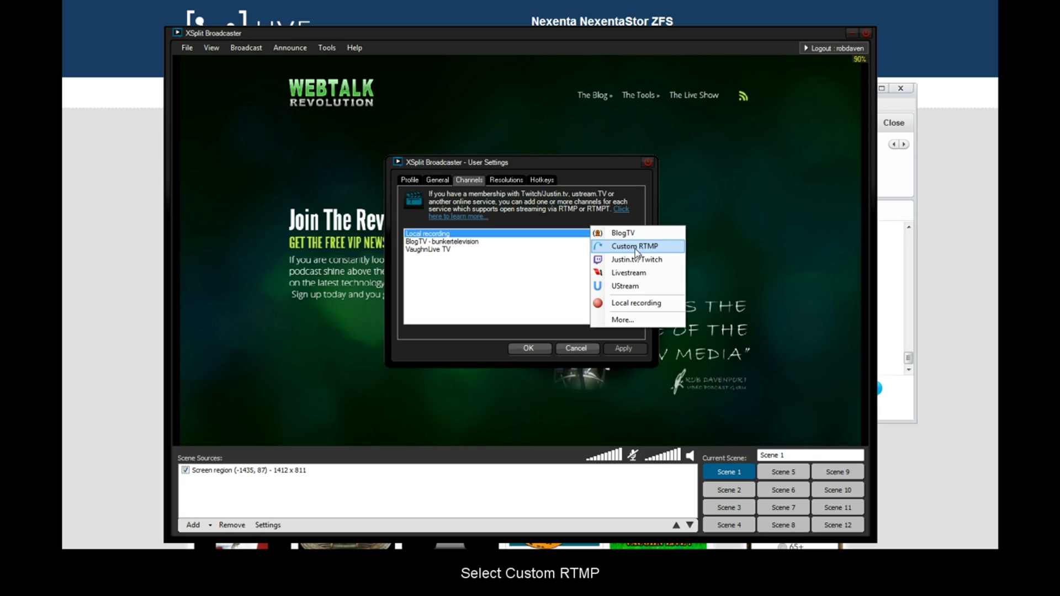
pyautogui.click(635, 247)
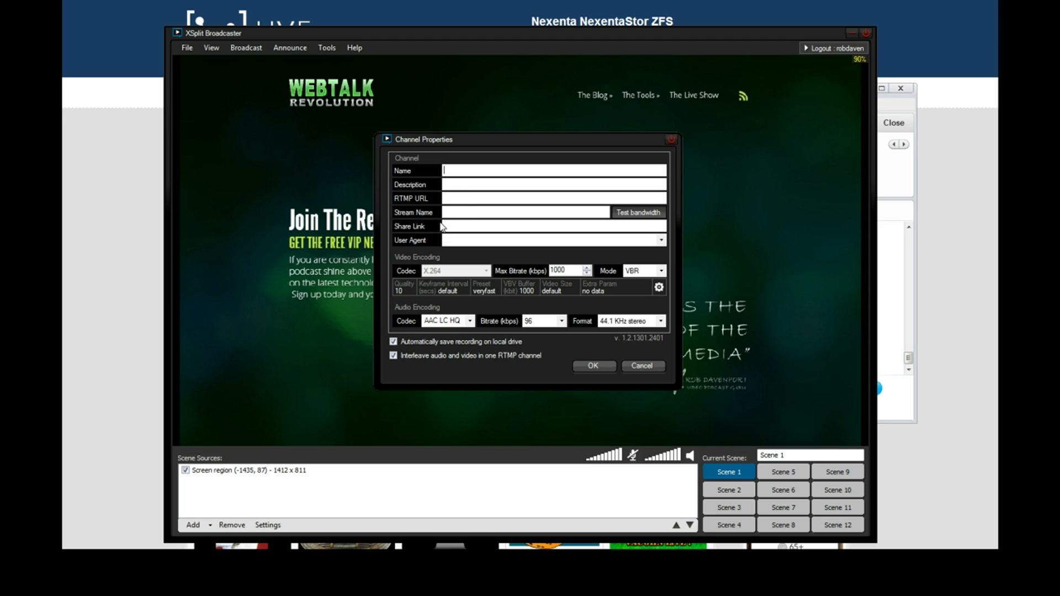
pyautogui.write('Vaughn')
pyautogui.write('V Li')
pyautogui.write('LivV')
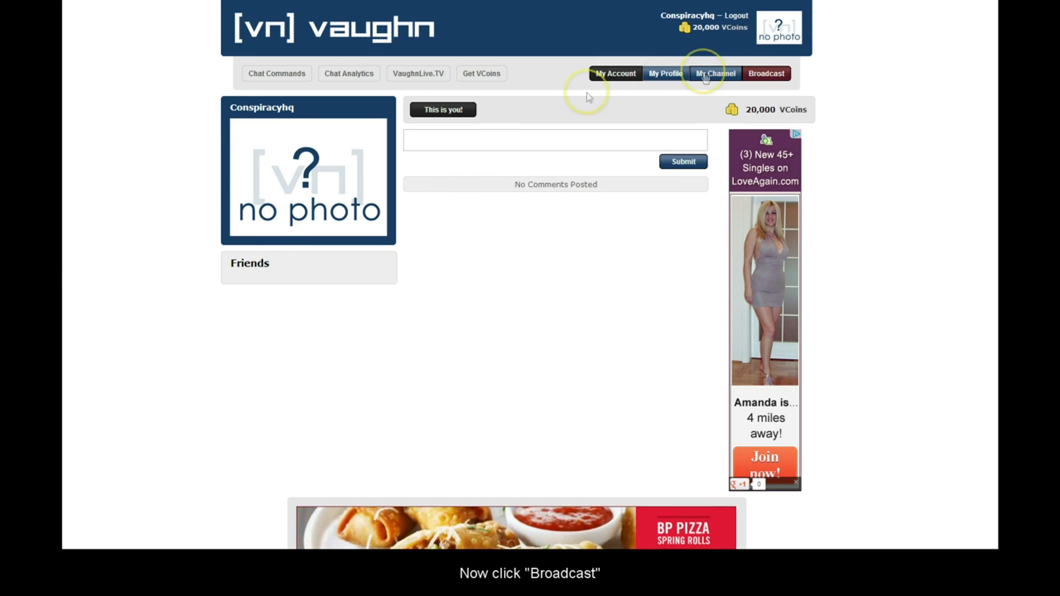
# Go to Vaughn Live's Broadcast page and open its Edit Channel window
pyautogui.click(781, 74)
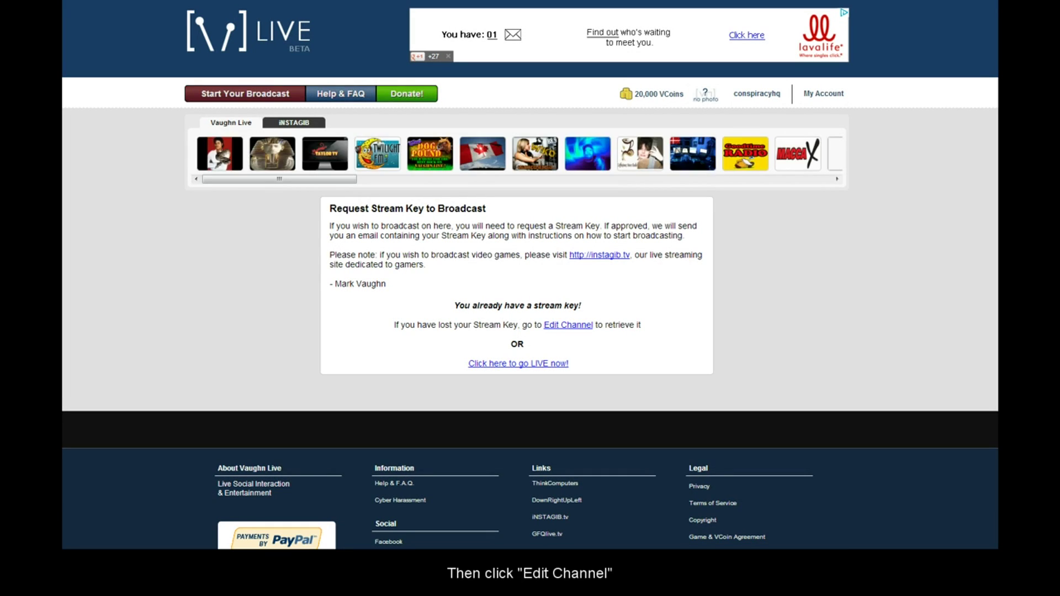
pyautogui.click(571, 330)
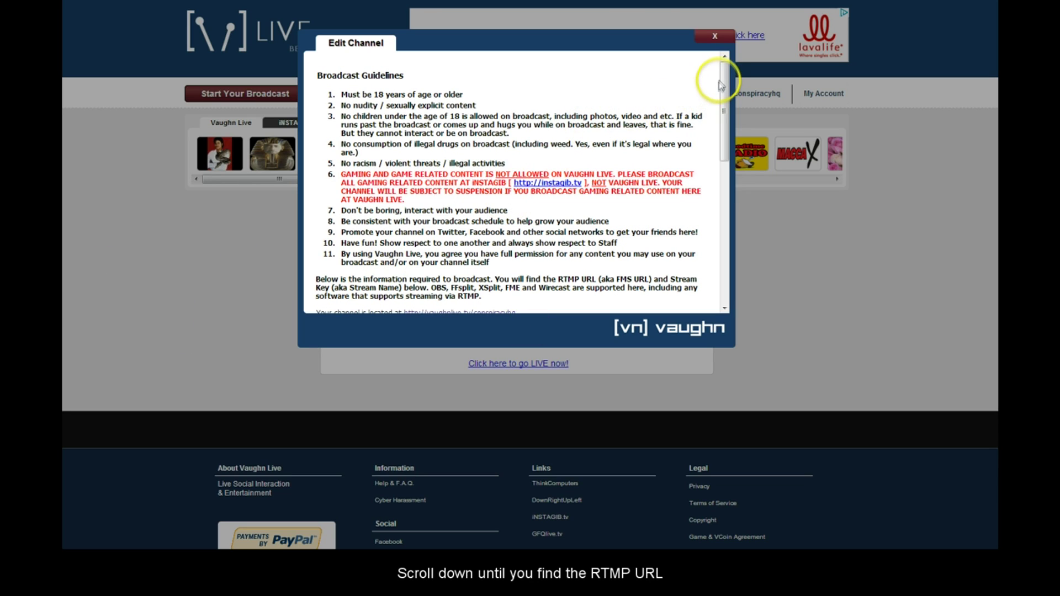
pyautogui.moveTo(723, 78); pyautogui.dragTo(732, 176)
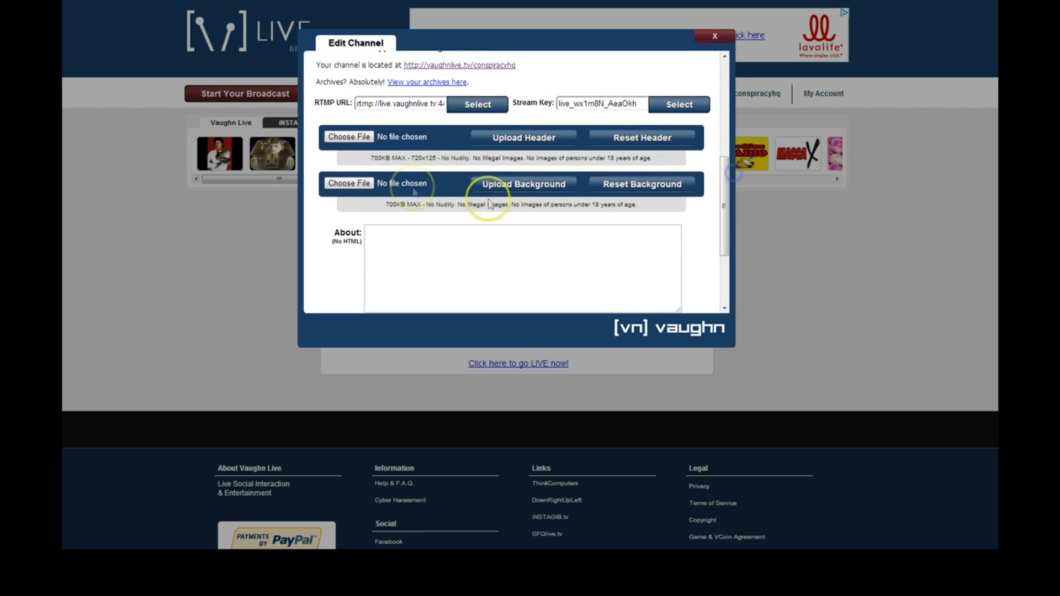
pyautogui.moveTo(314, 103); pyautogui.dragTo(355, 104)
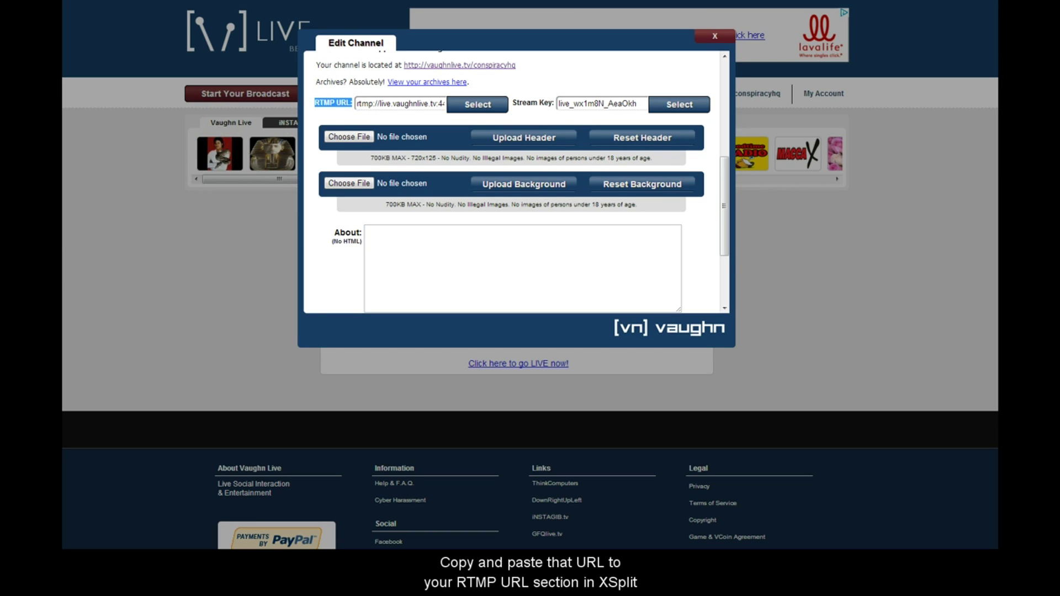
# Copy the RTMP URL from Vaughn Live's Edit Channel window and return to XSplit
pyautogui.click(397, 105)
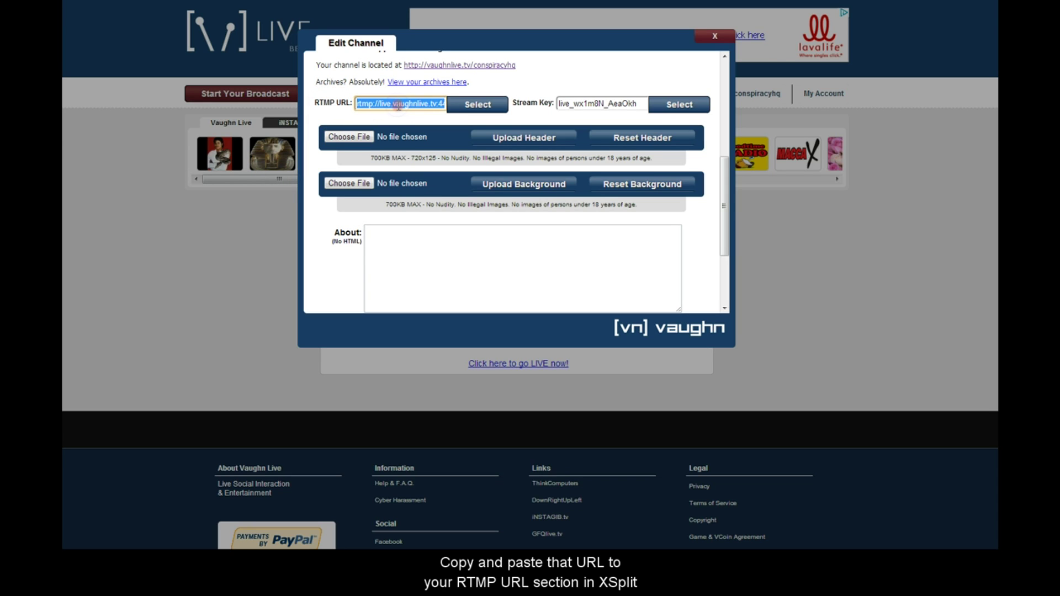
pyautogui.rightClick(398, 105)
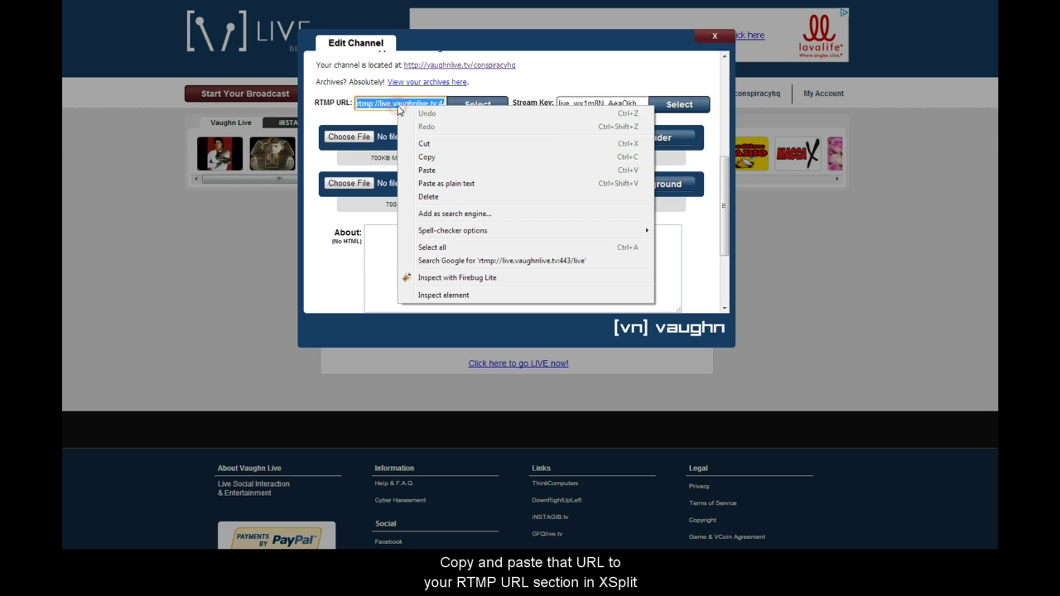
pyautogui.click(425, 157)
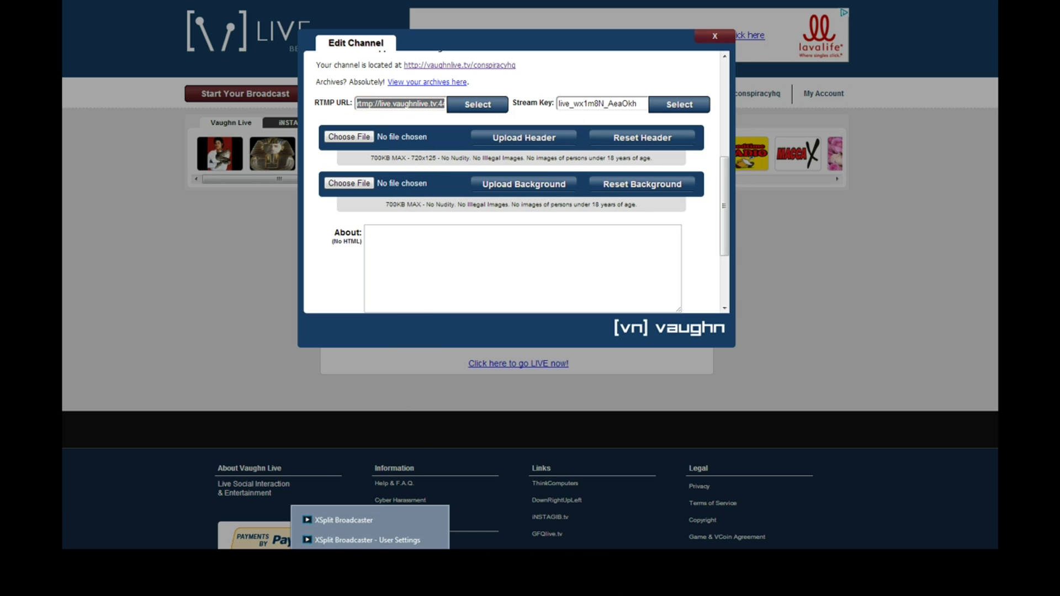
pyautogui.click(359, 539)
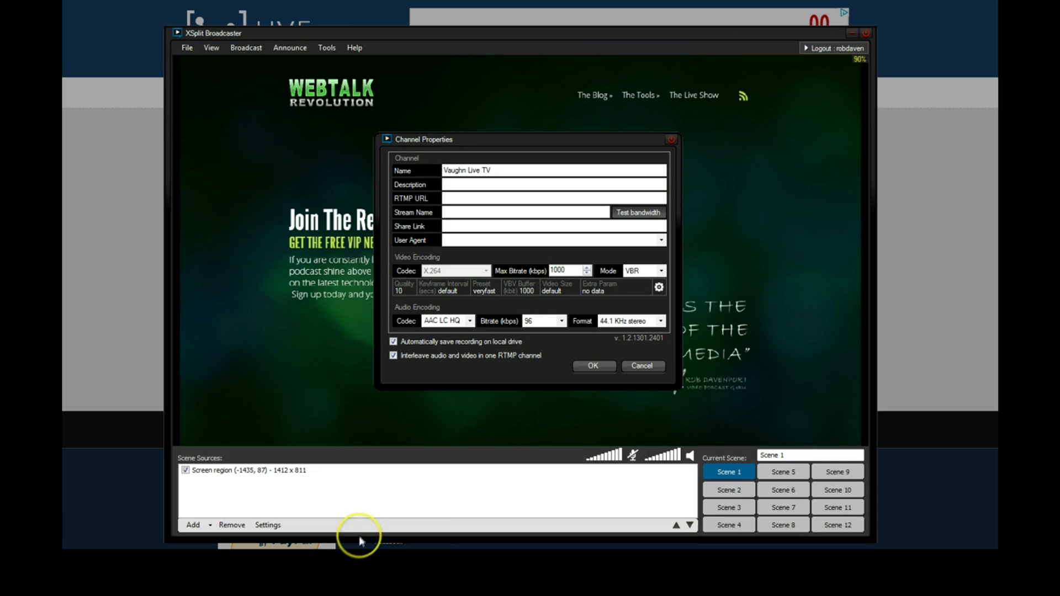
# Paste rtmp://live.vaughnlive.tv:443/live into the channel's RTMP URL field
pyautogui.rightClick(453, 198)
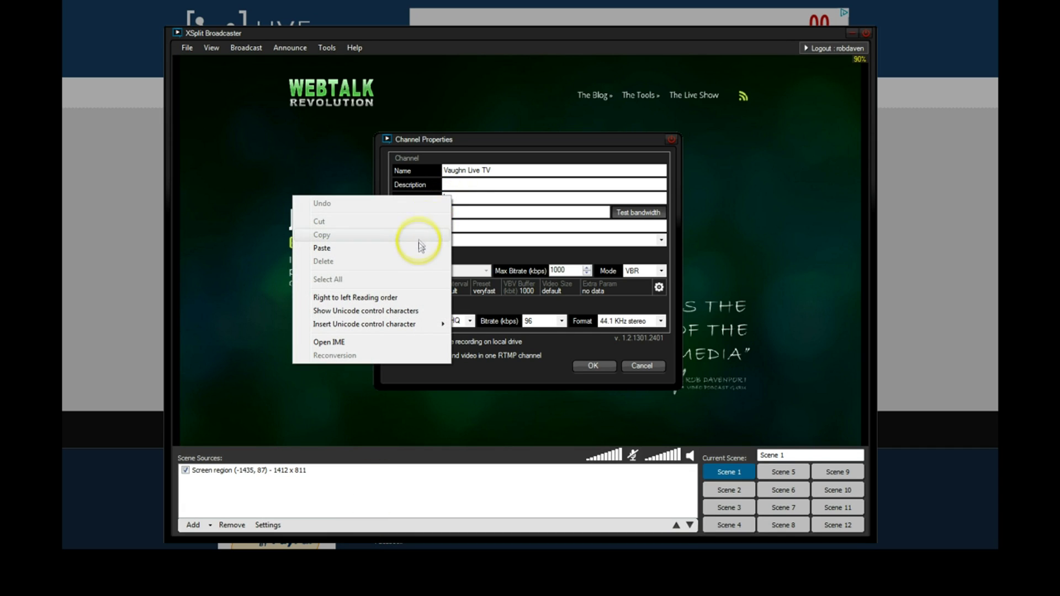
pyautogui.click(419, 246)
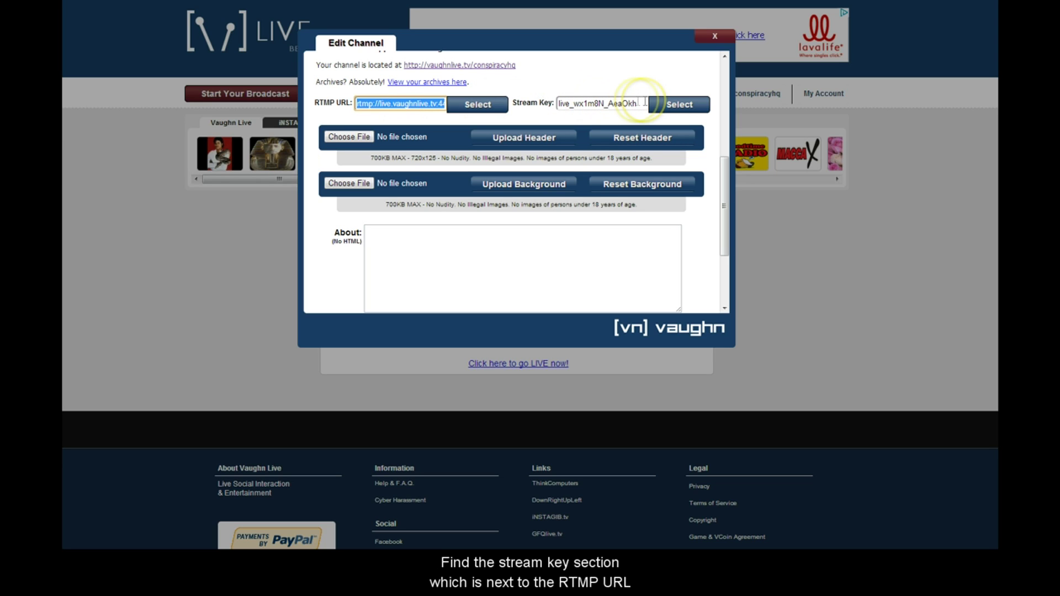
# Select and copy the Vaughn Live stream key, then go back to XSplit Broadcaster
pyautogui.click(546, 102)
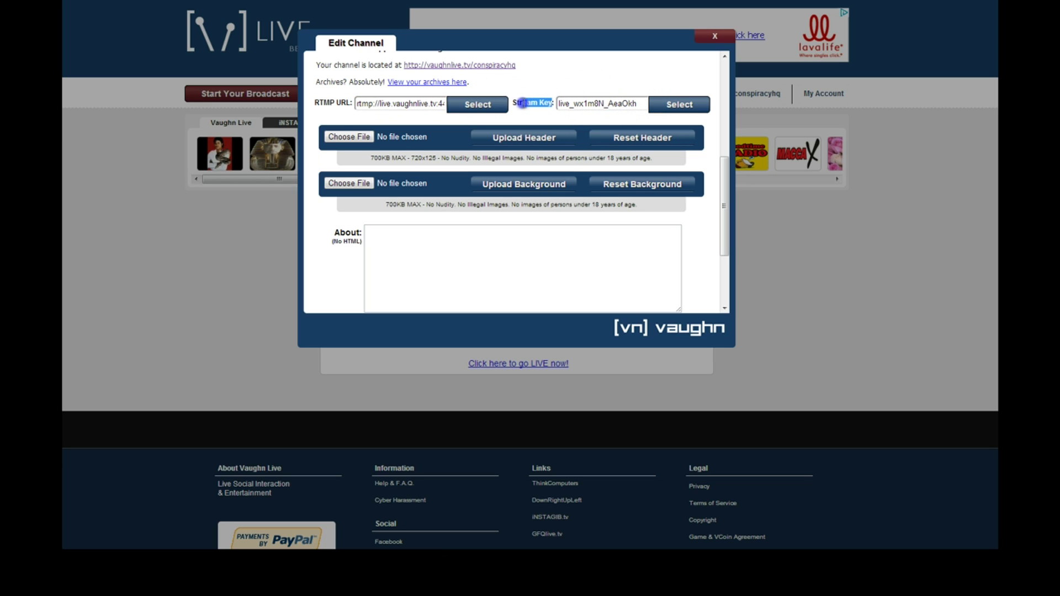
pyautogui.moveTo(545, 102); pyautogui.dragTo(511, 103)
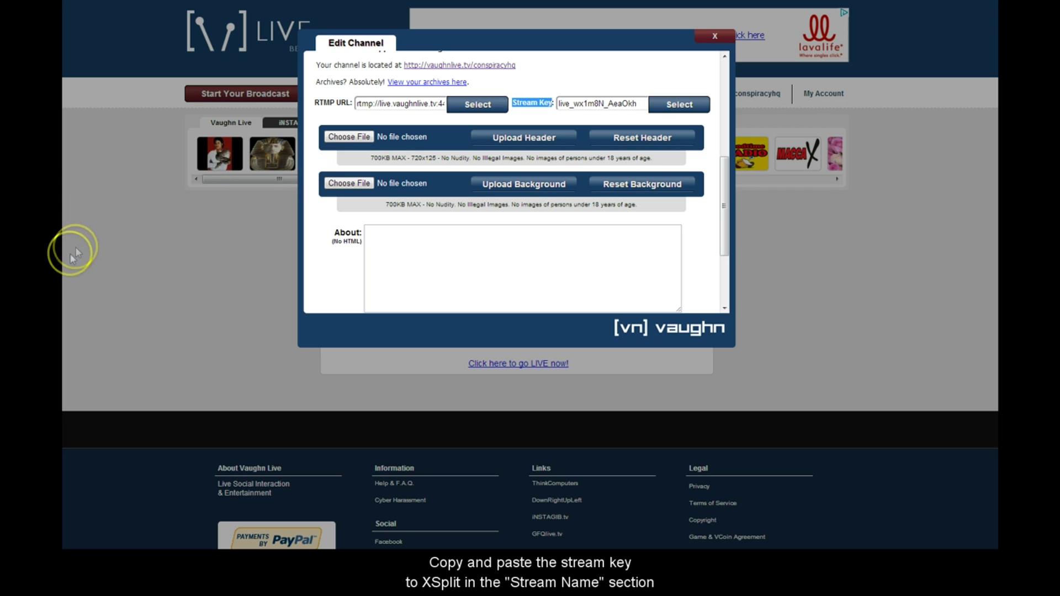
pyautogui.moveTo(647, 103); pyautogui.dragTo(548, 103)
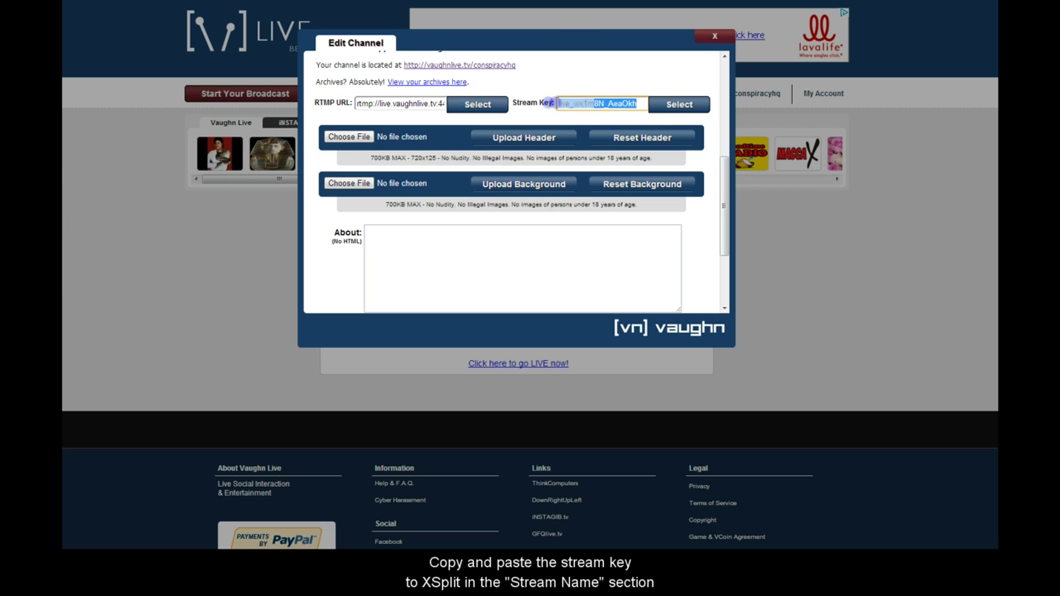
pyautogui.rightClick(574, 101)
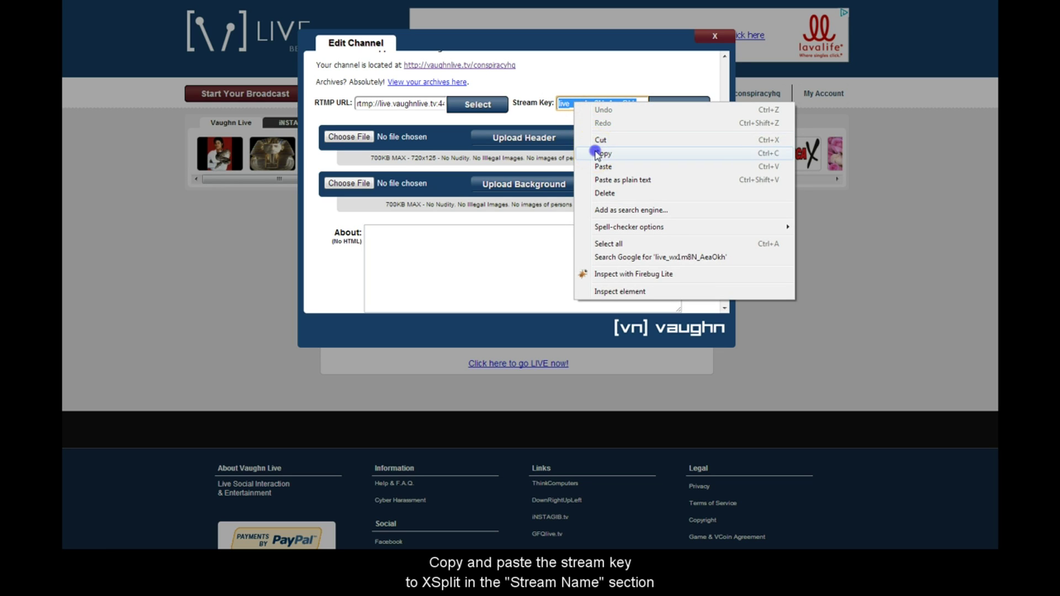
pyautogui.click(598, 153)
pyautogui.click(369, 568)
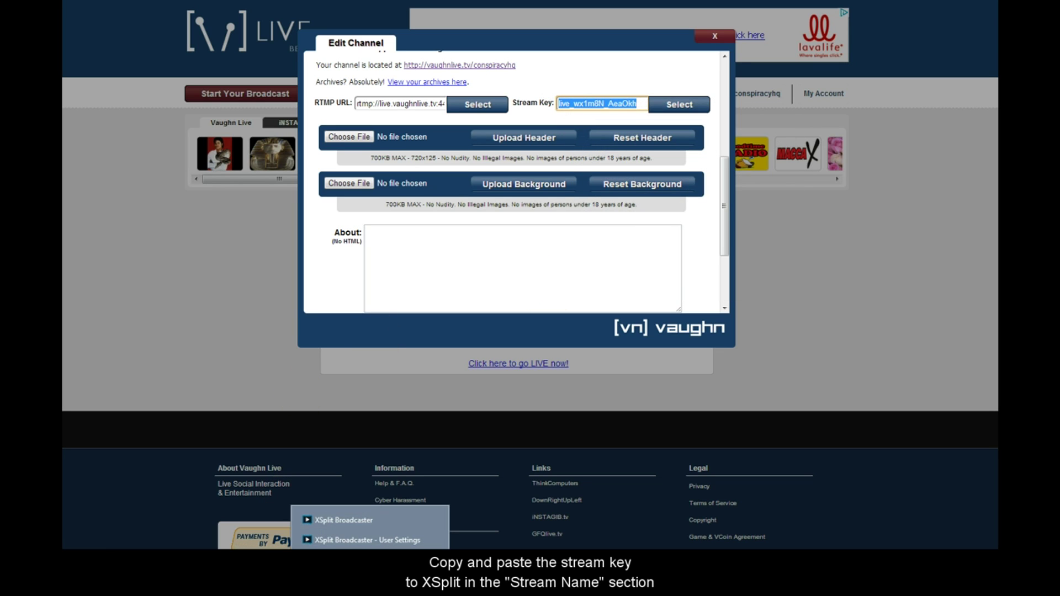
# Paste the copied Vaughn Live stream key into the Vaughn Live TV channel's Stream Name field
pyautogui.click(362, 523)
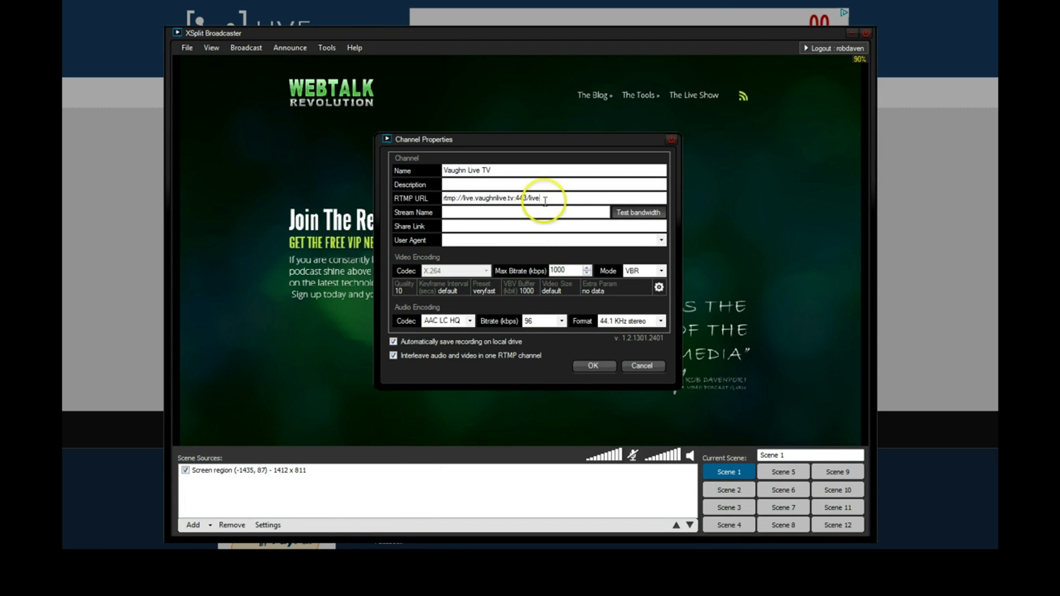
pyautogui.click(547, 210)
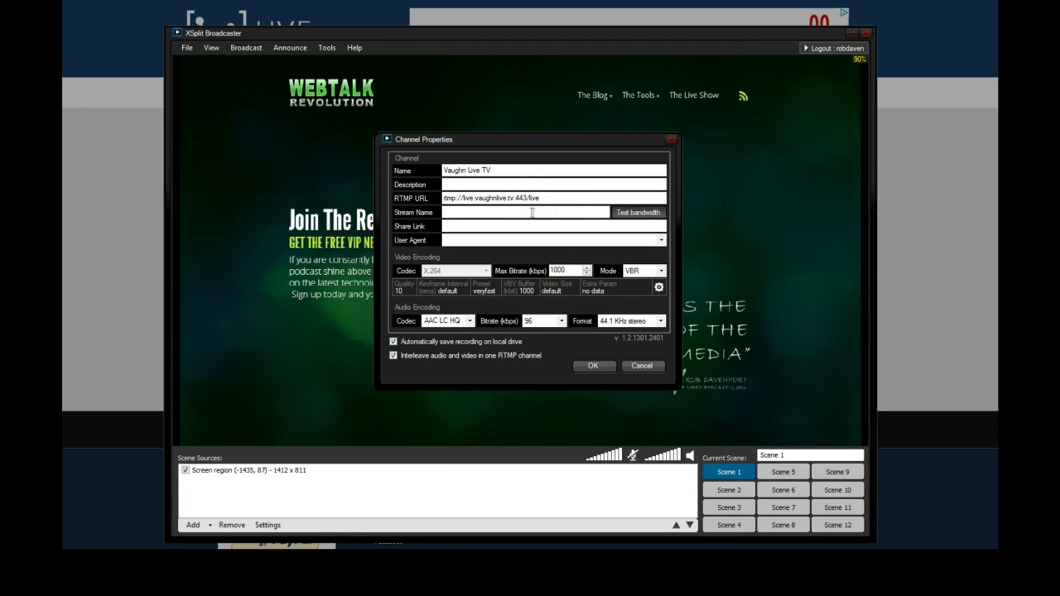
pyautogui.rightClick(534, 213)
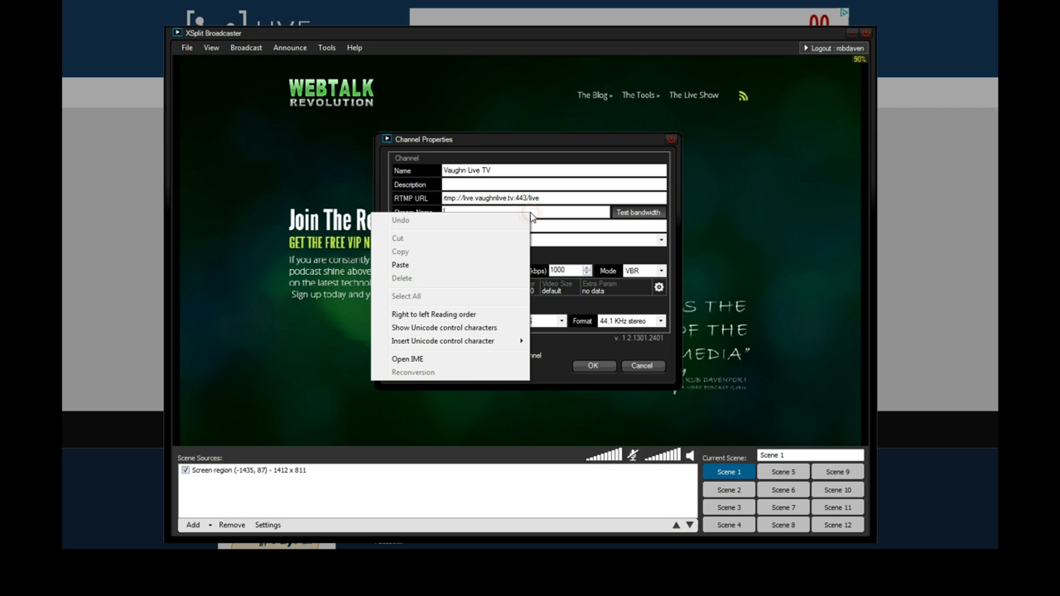
pyautogui.click(461, 265)
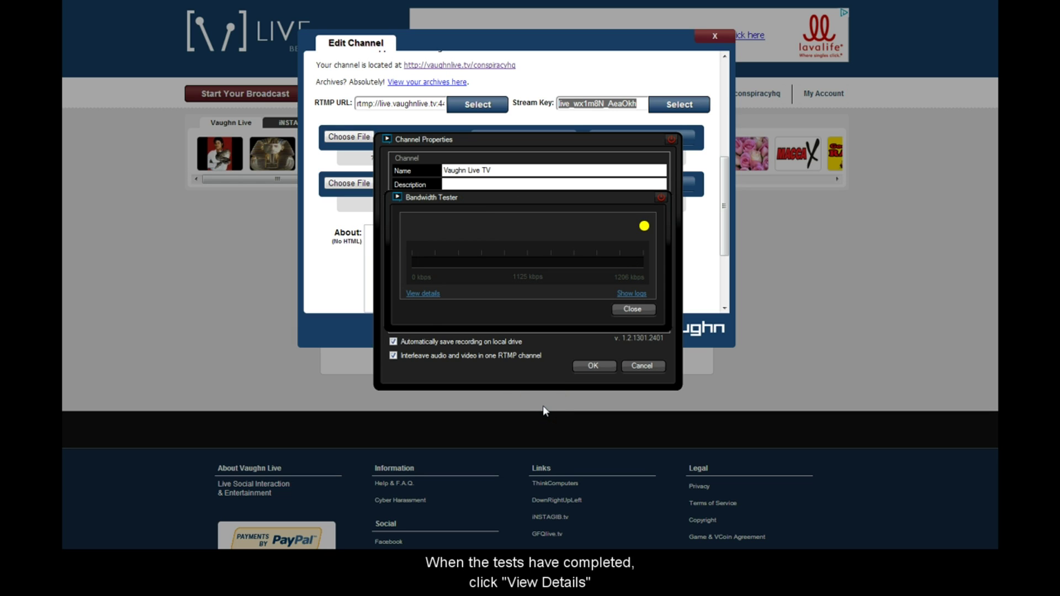
pyautogui.click(427, 293)
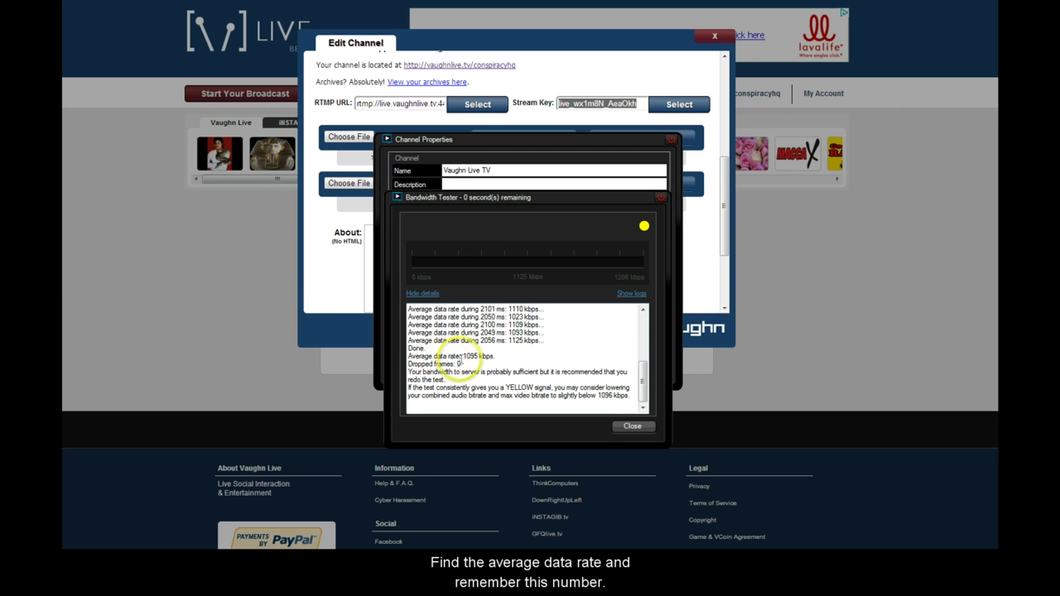
pyautogui.moveTo(461, 356); pyautogui.dragTo(497, 356)
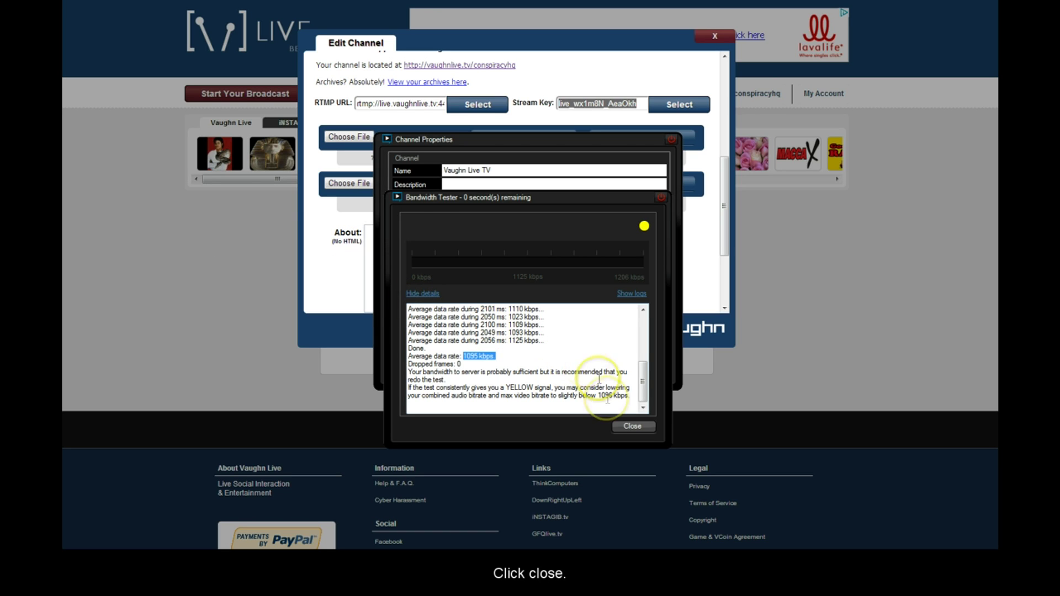
pyautogui.click(634, 426)
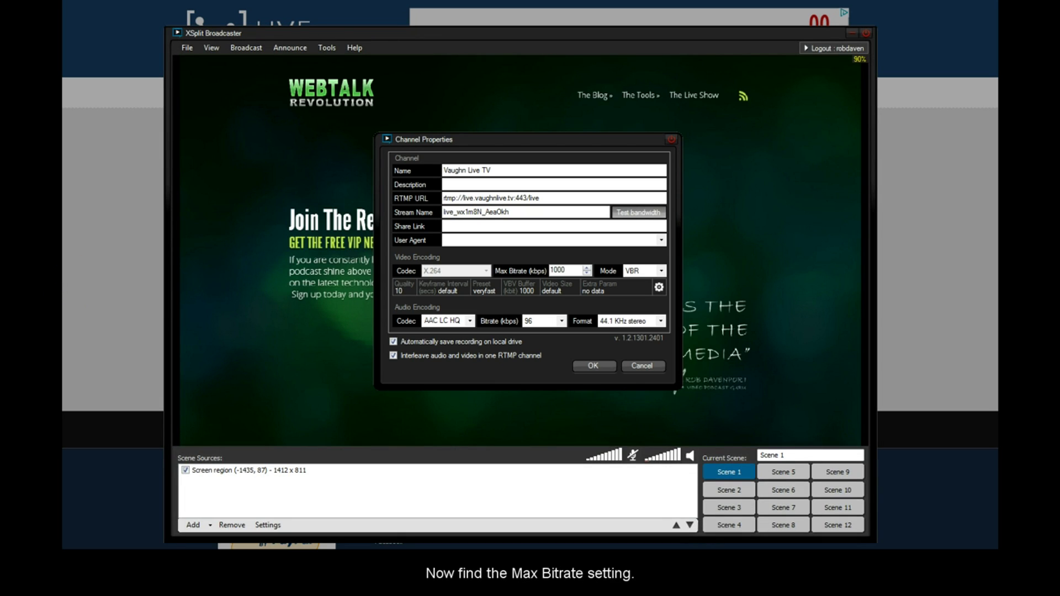
# Set max bitrate 900 and audio bitrate 128, and turn off automatic local recording
pyautogui.moveTo(569, 271); pyautogui.dragTo(539, 271)
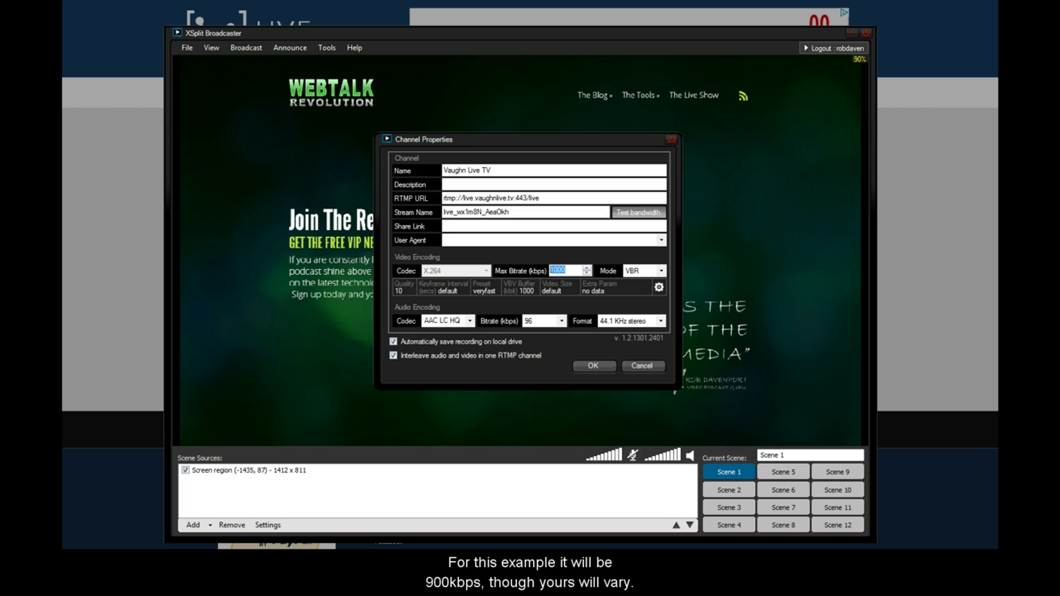
pyautogui.write('90')
pyautogui.write('0')
pyautogui.click(75, 280)
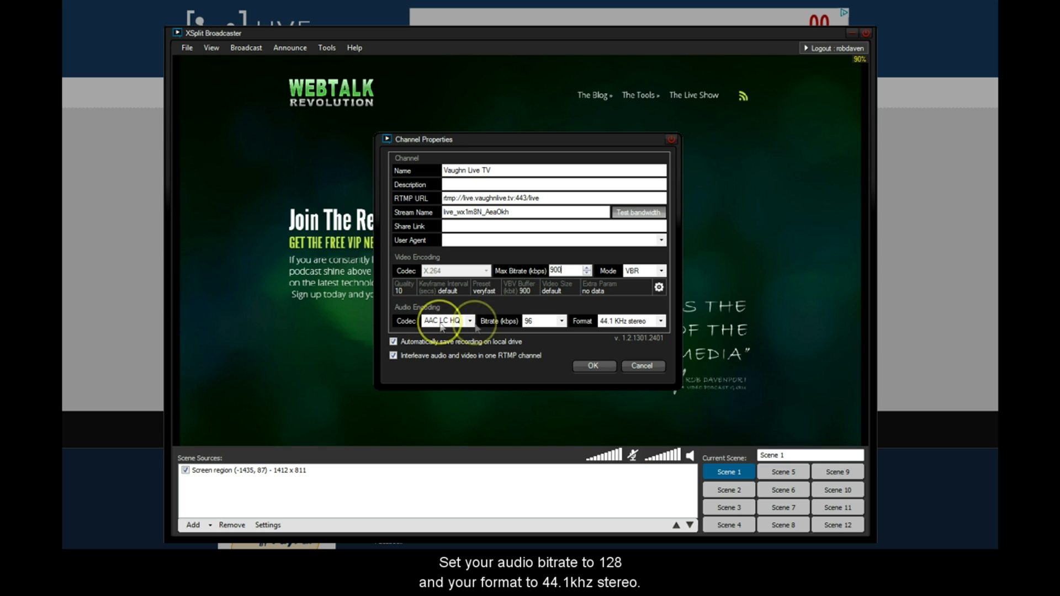
pyautogui.click(563, 322)
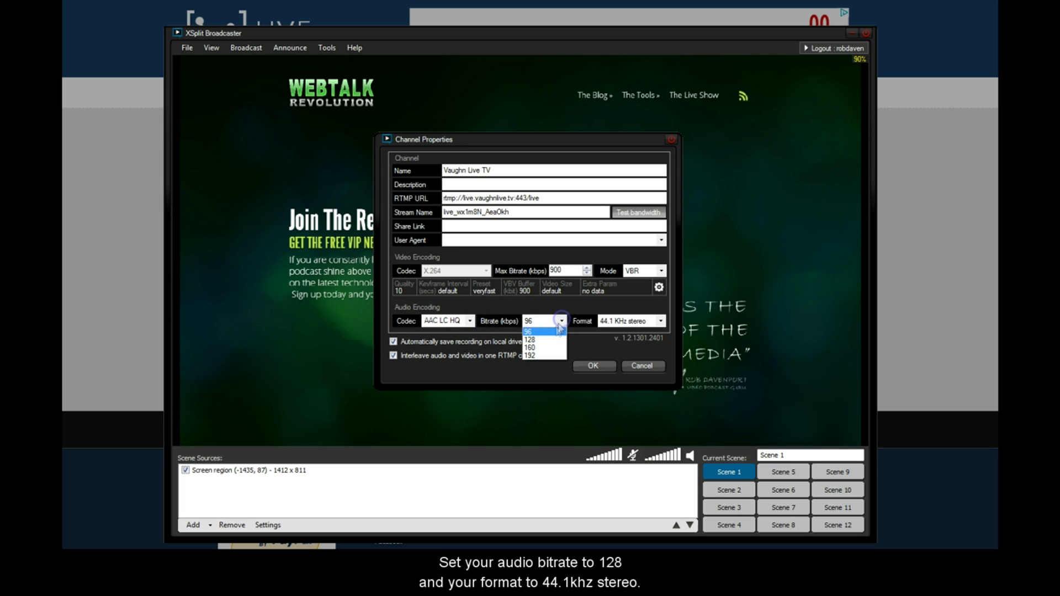
pyautogui.click(552, 339)
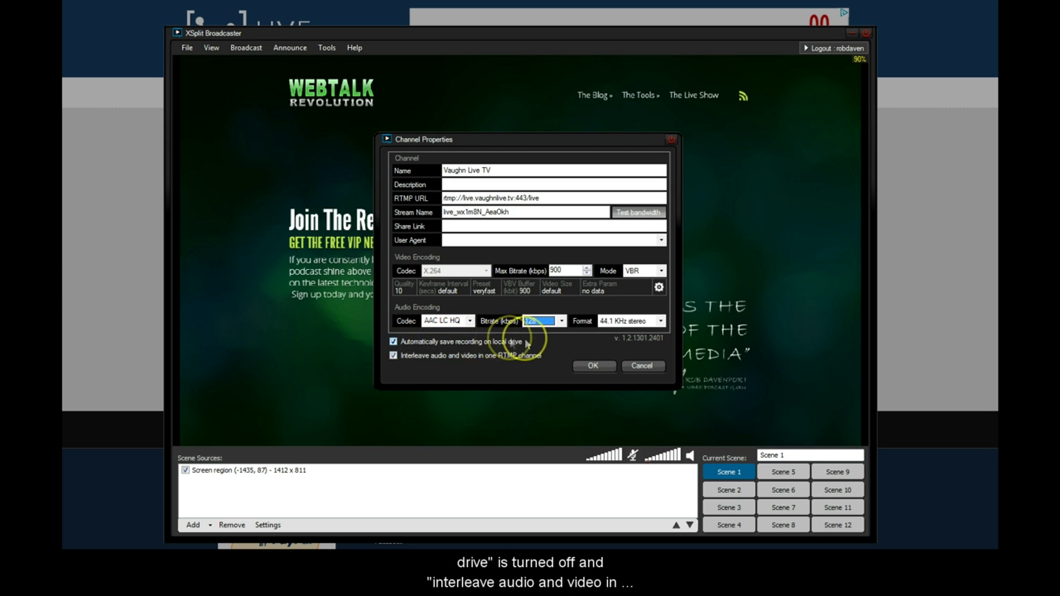
pyautogui.click(394, 342)
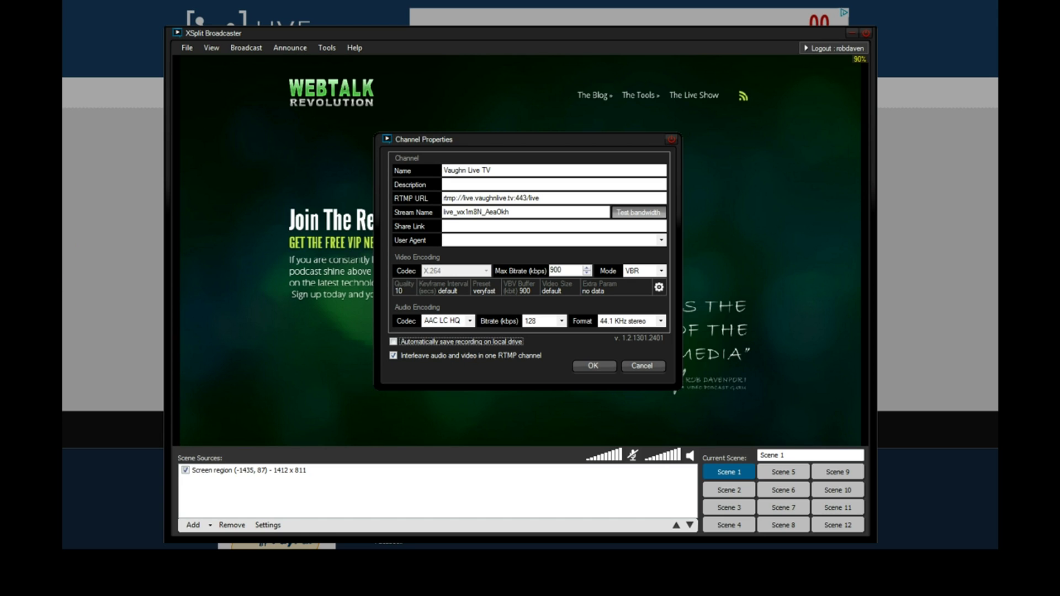
# Confirm the Vaughn Live TV channel properties with OK
pyautogui.click(583, 365)
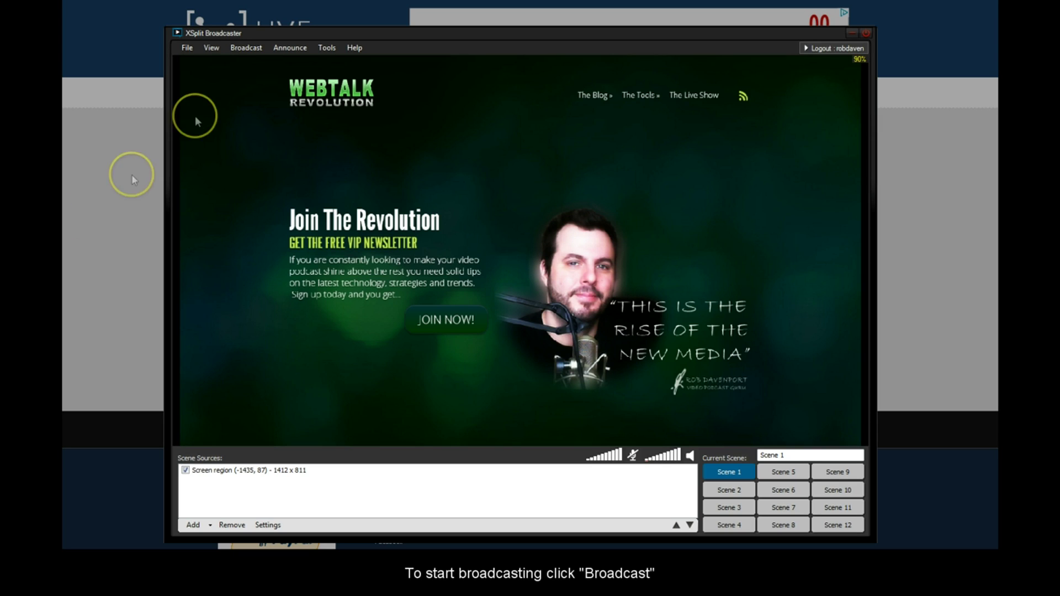
# Start broadcasting by choosing VaughnLive TV from the Broadcast menu
pyautogui.click(256, 54)
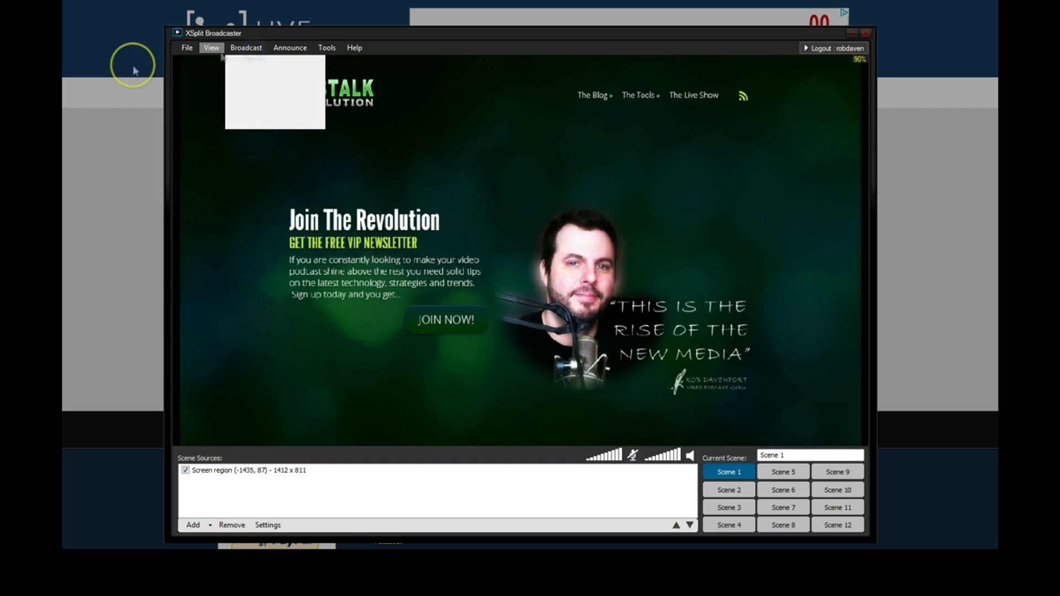
pyautogui.click(229, 48)
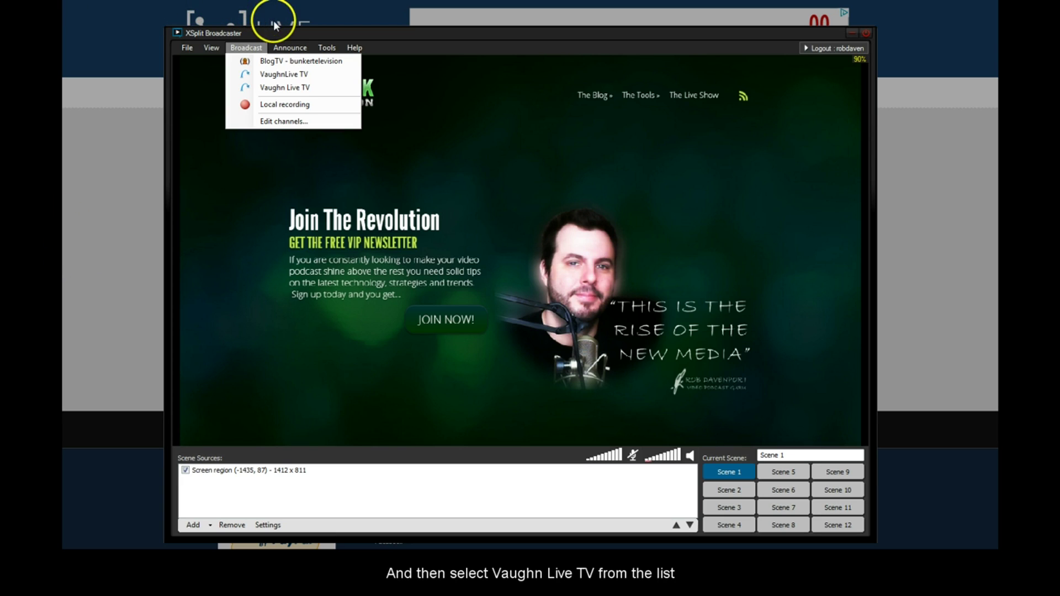
pyautogui.click(268, 83)
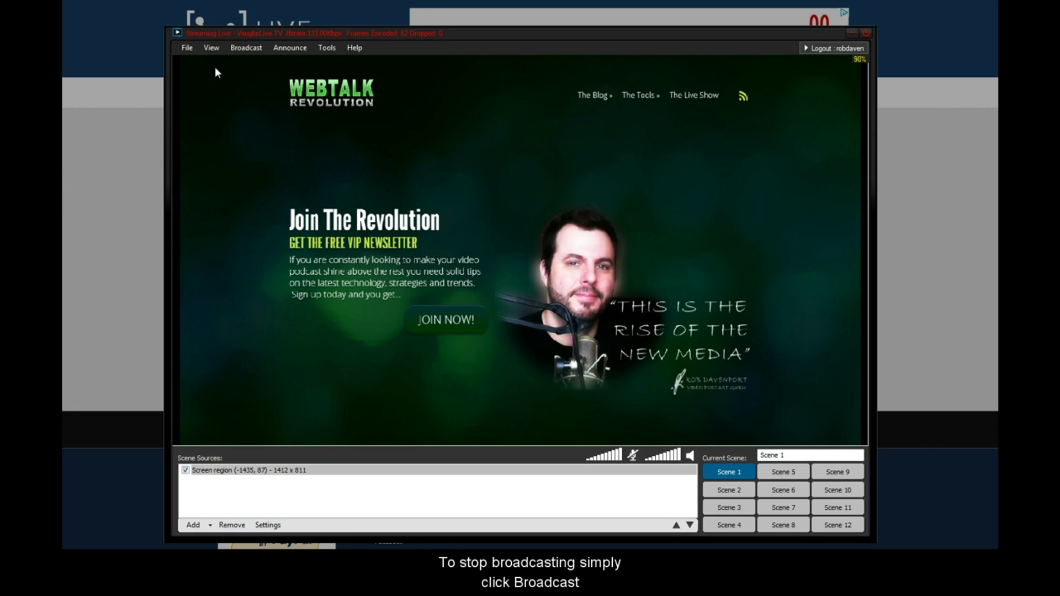
# Stop broadcasting by choosing the checked VaughnLive TV destination in the Broadcast menu
pyautogui.click(239, 52)
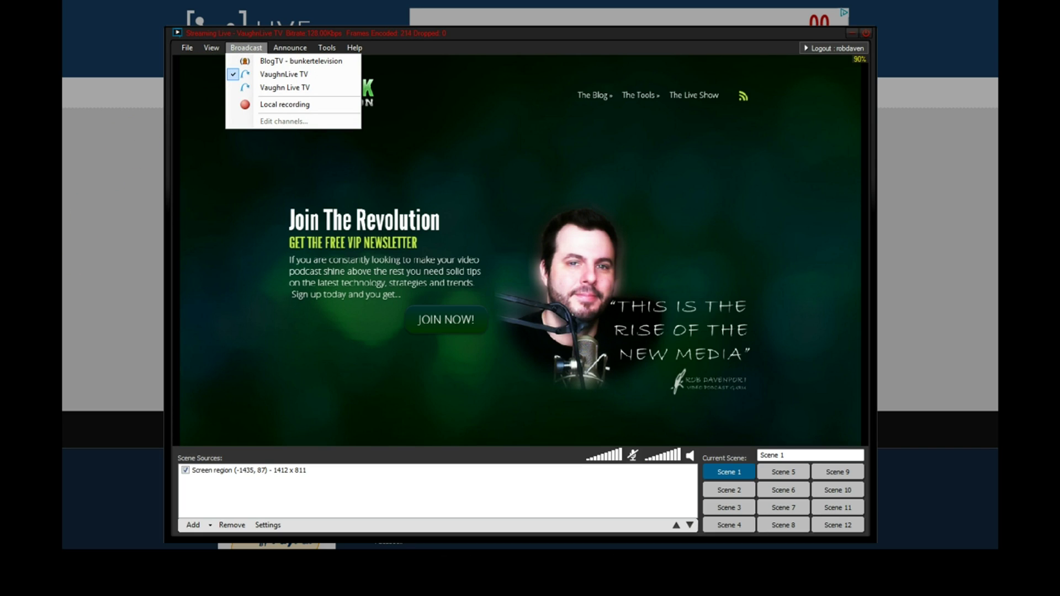
pyautogui.click(273, 76)
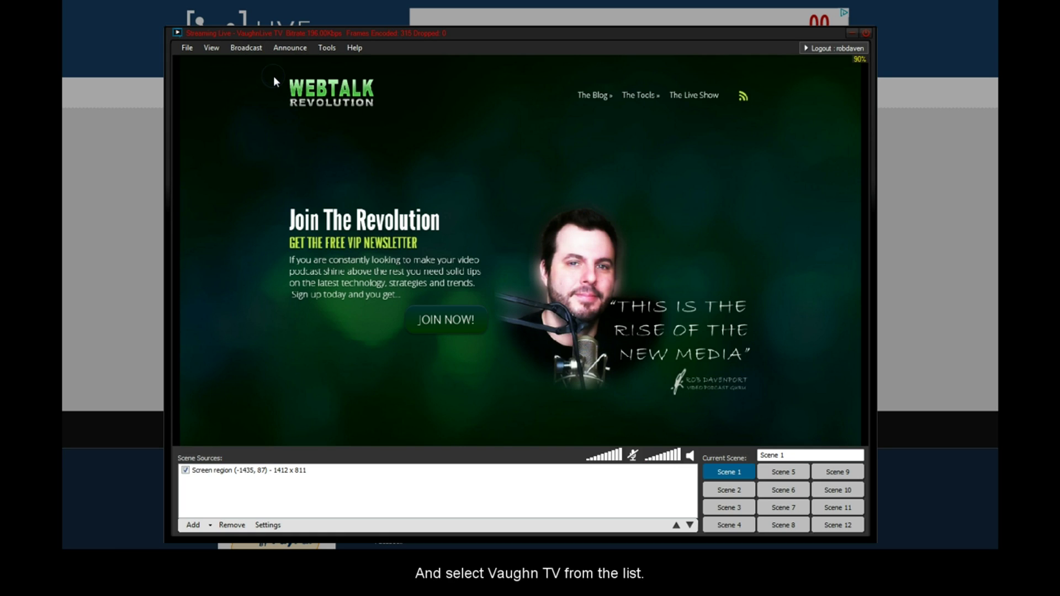